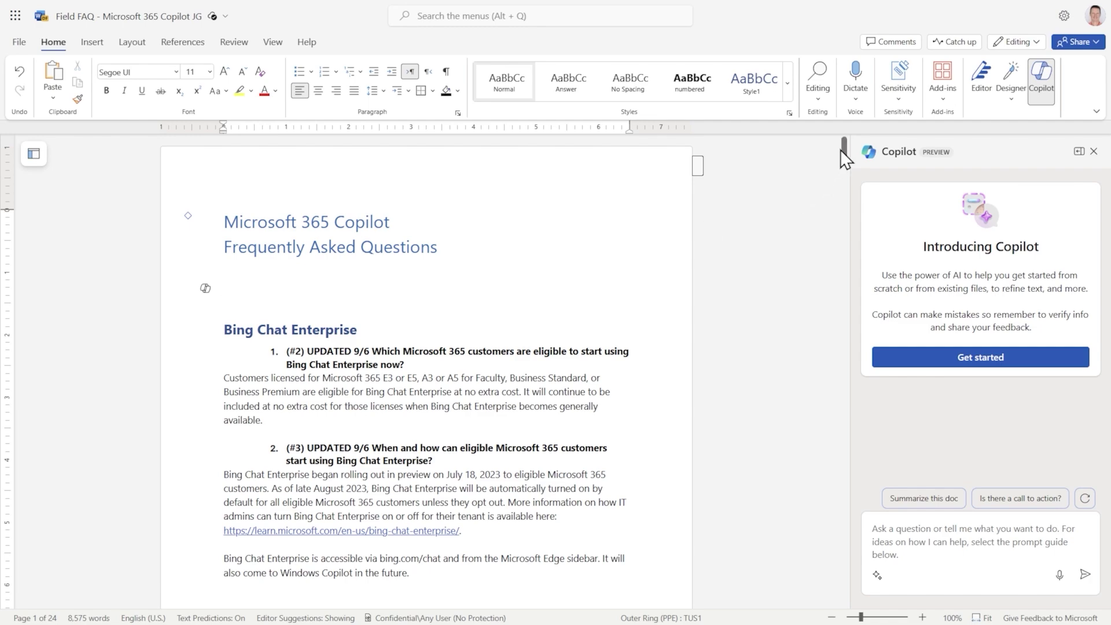
In Document29, have Copilot draft a 10-step IT-admin Copilot deployment guide from the Field FAQ, one paragraph per step
scroll(844, 151, down, 15)
drag(844, 250, 847, 140)
mouse_move(2, 86)
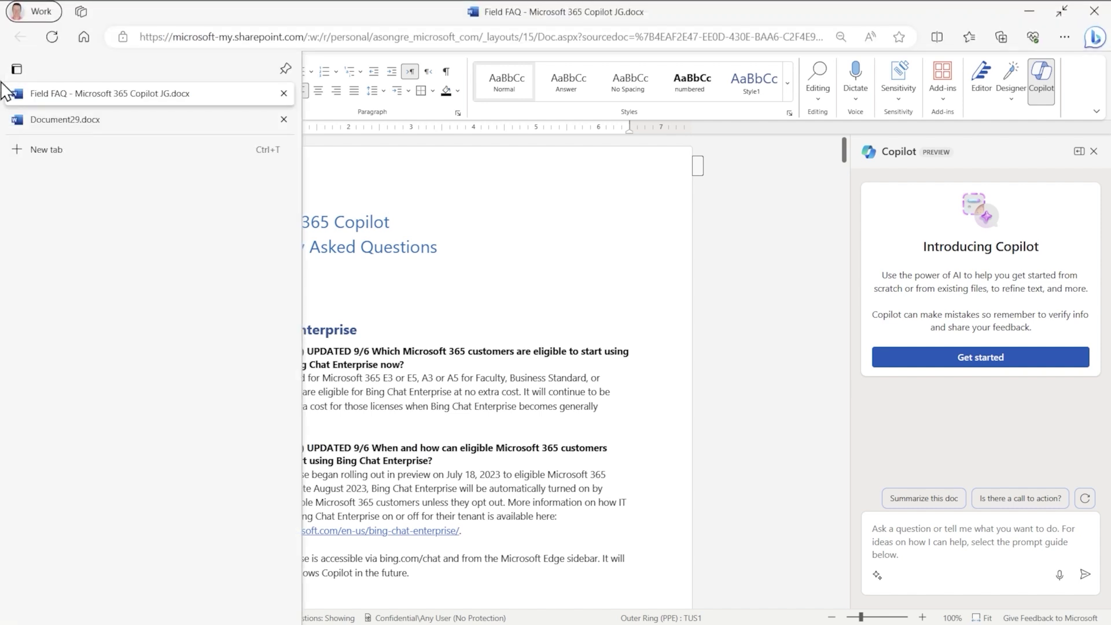
click(62, 121)
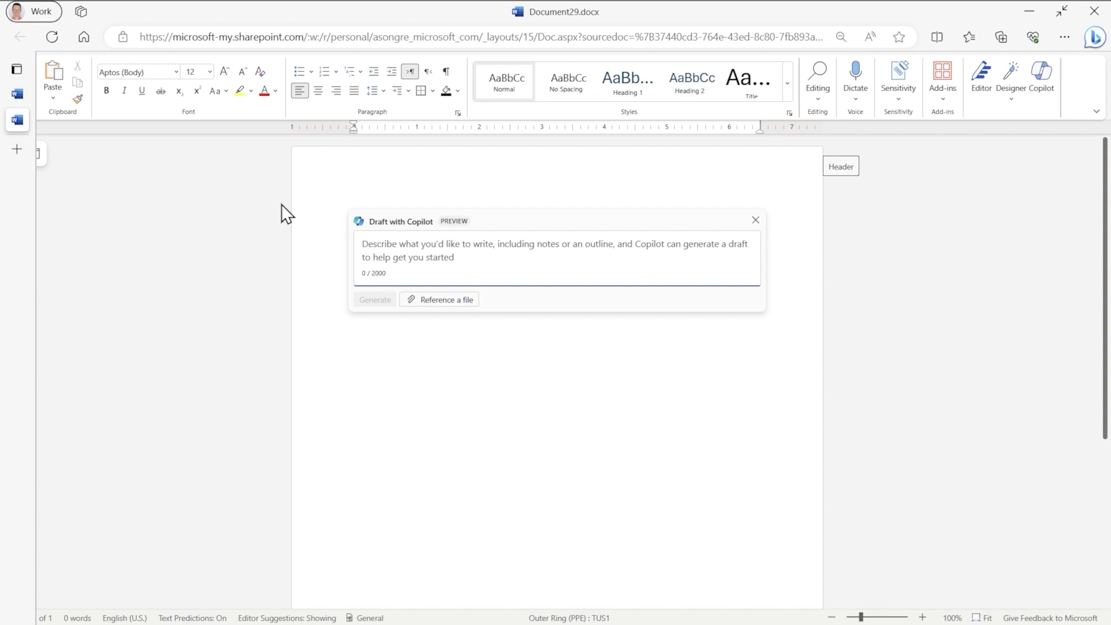
text(Creat)
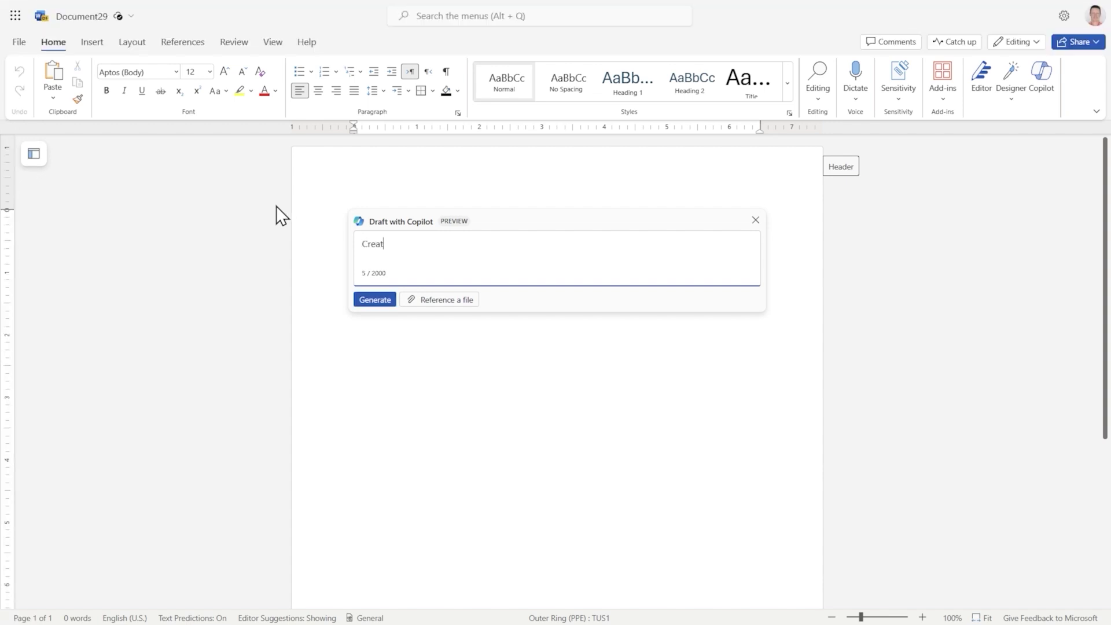
text(e a 10-step instructional guide fo)
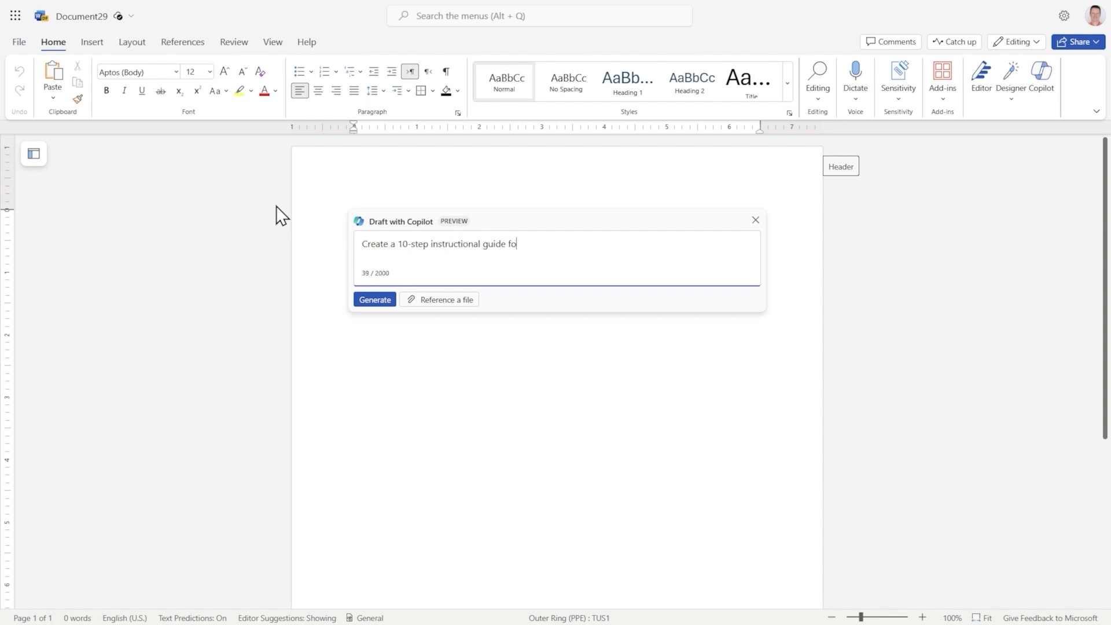
text(r IT Administrators helping them adopt )
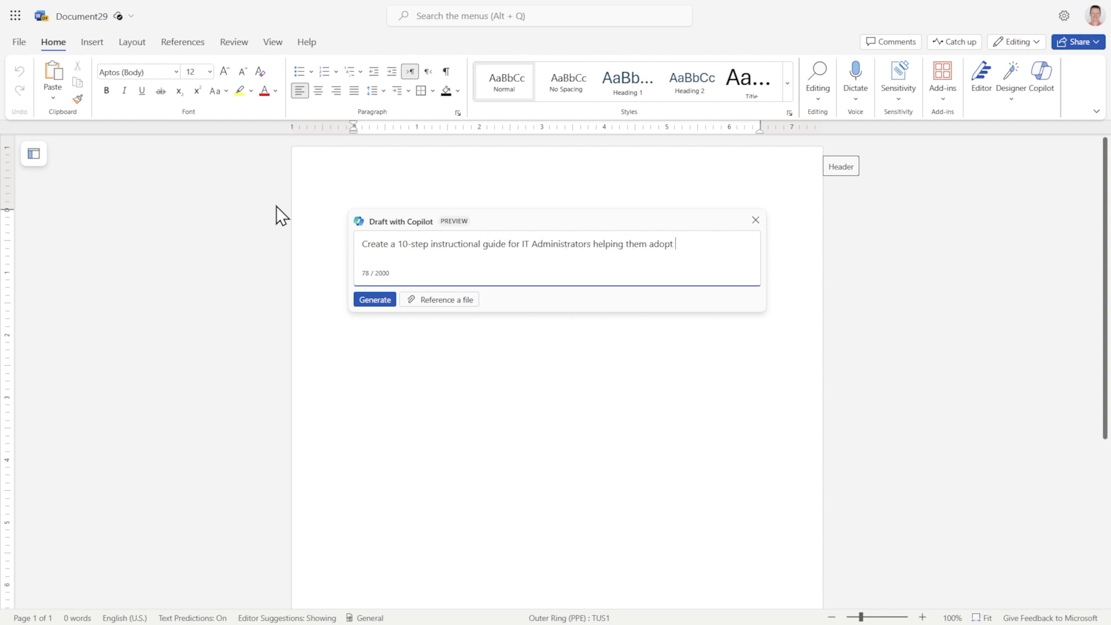
text(and deploy Copilot within their org)
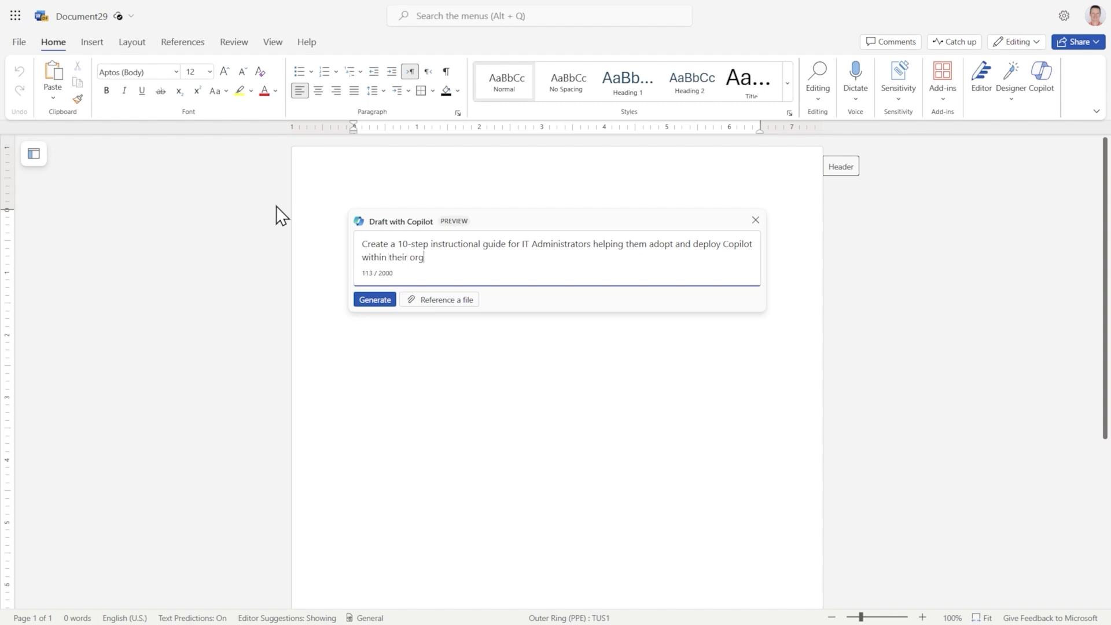
text(anization, based on /faq)
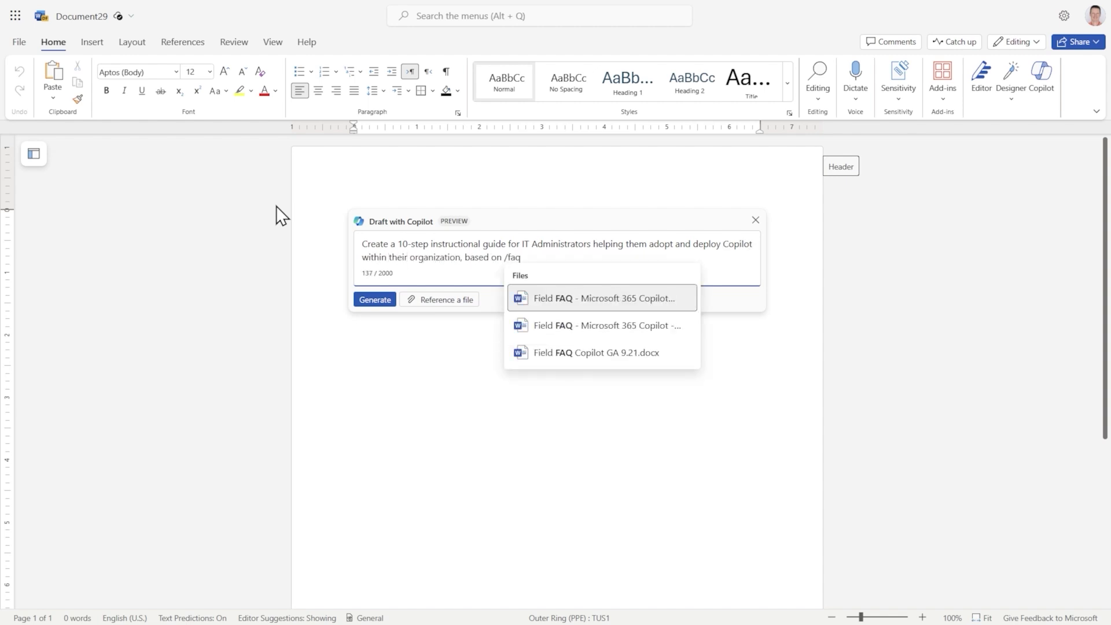
click(567, 301)
text(.  Include one )
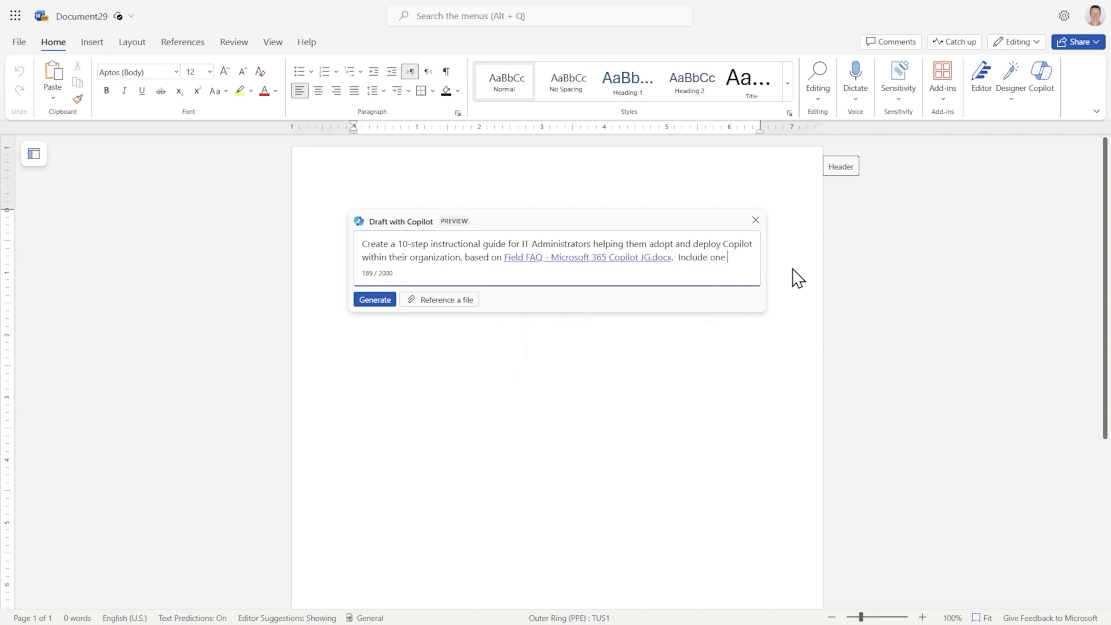
text(paragraph for each step explaining the importanc)
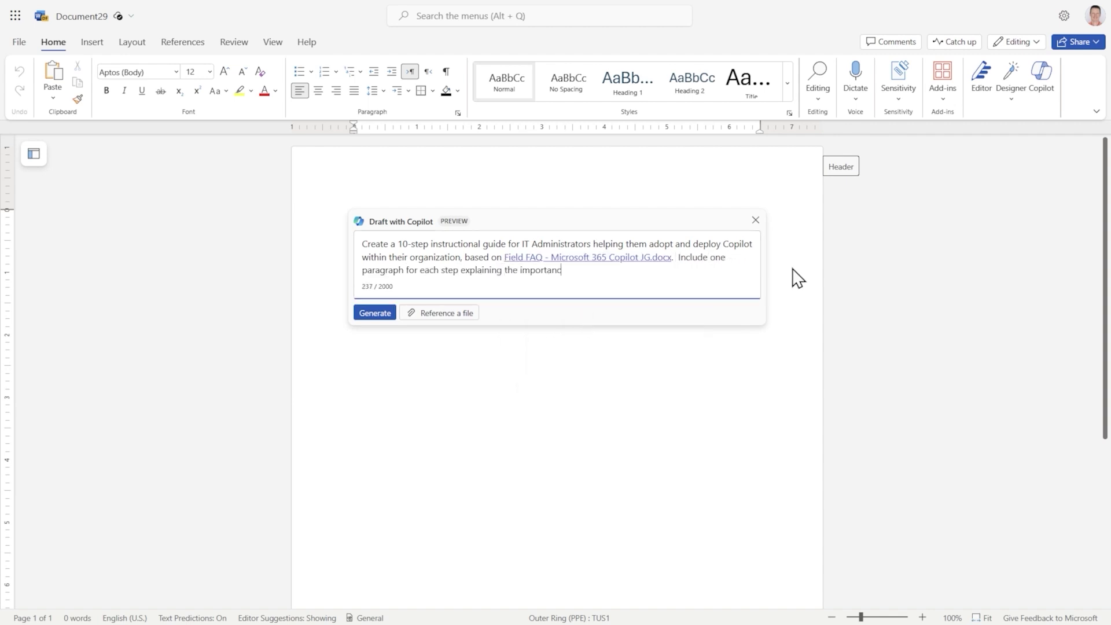
text(e of each step, and also list 5 tact)
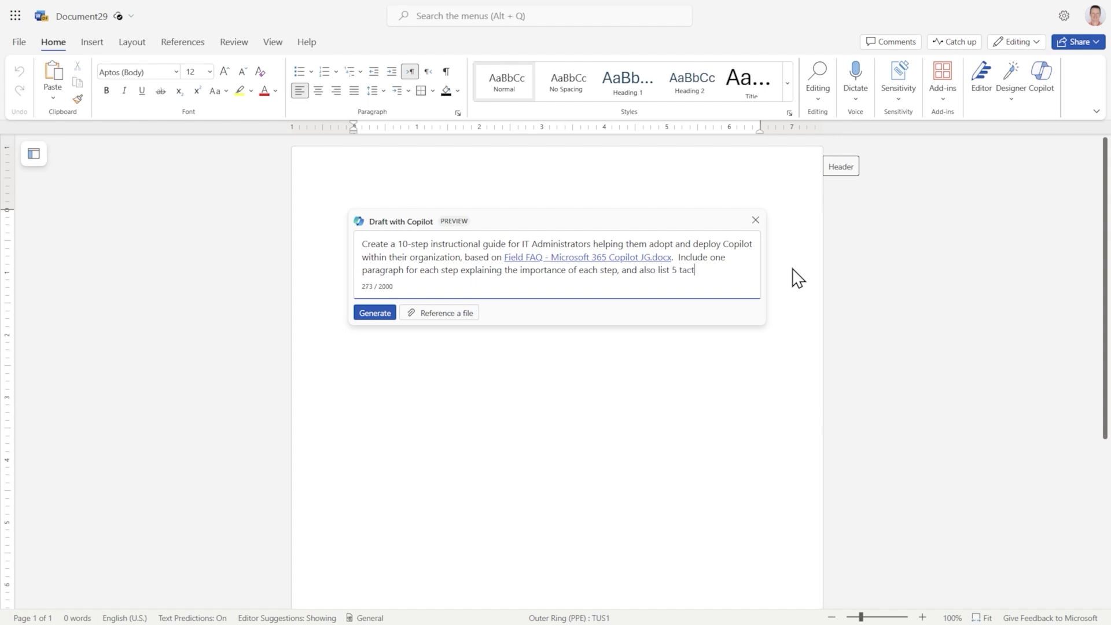
text(ical things they should do for each step to )
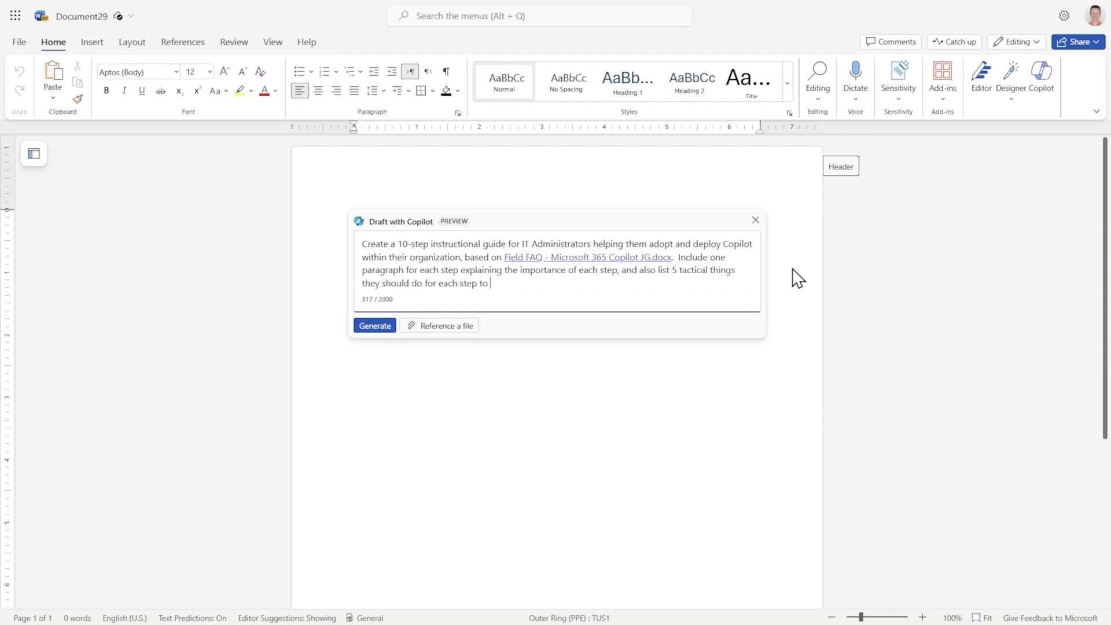
text(get started.)
click(382, 328)
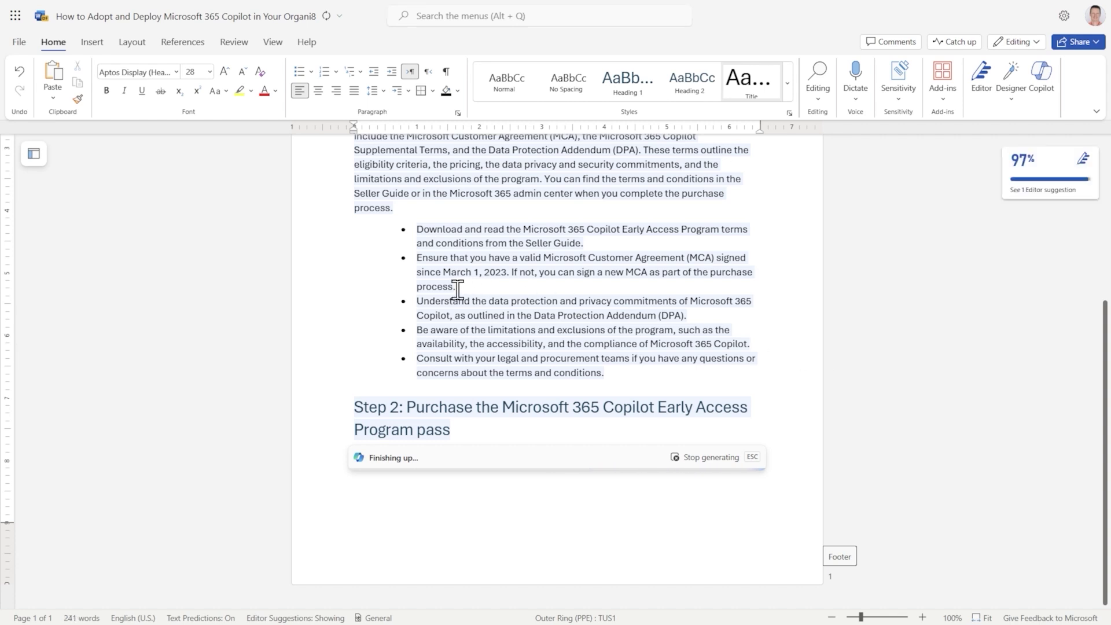
Below the Field FAQ title, generate and keep a short Copilot paragraph explaining what the entire document is about
mouse_move(7, 95)
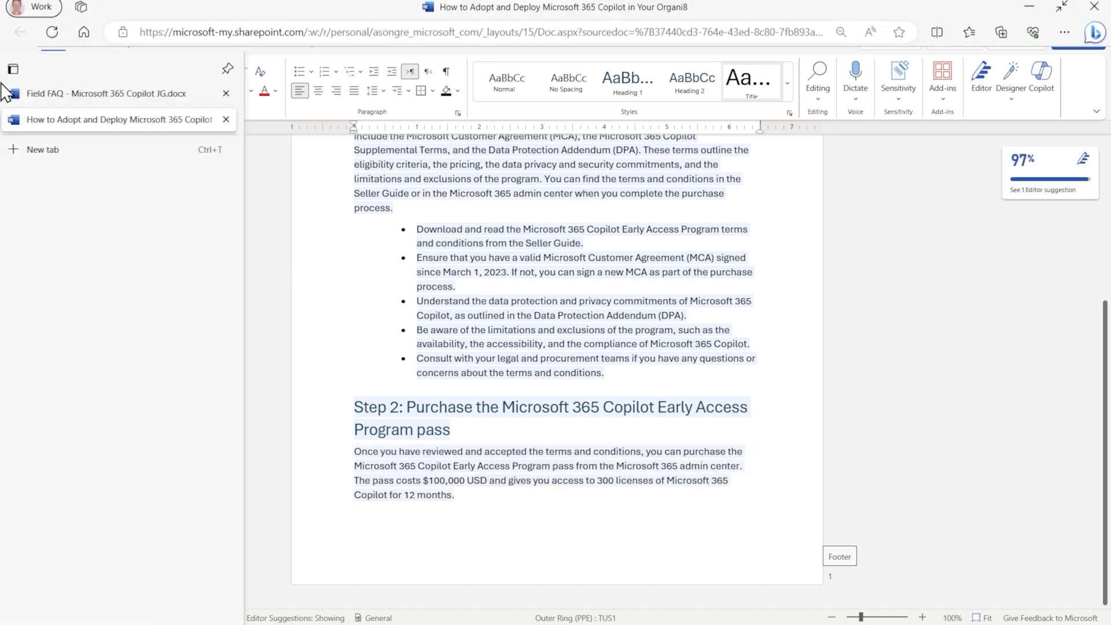
click(47, 92)
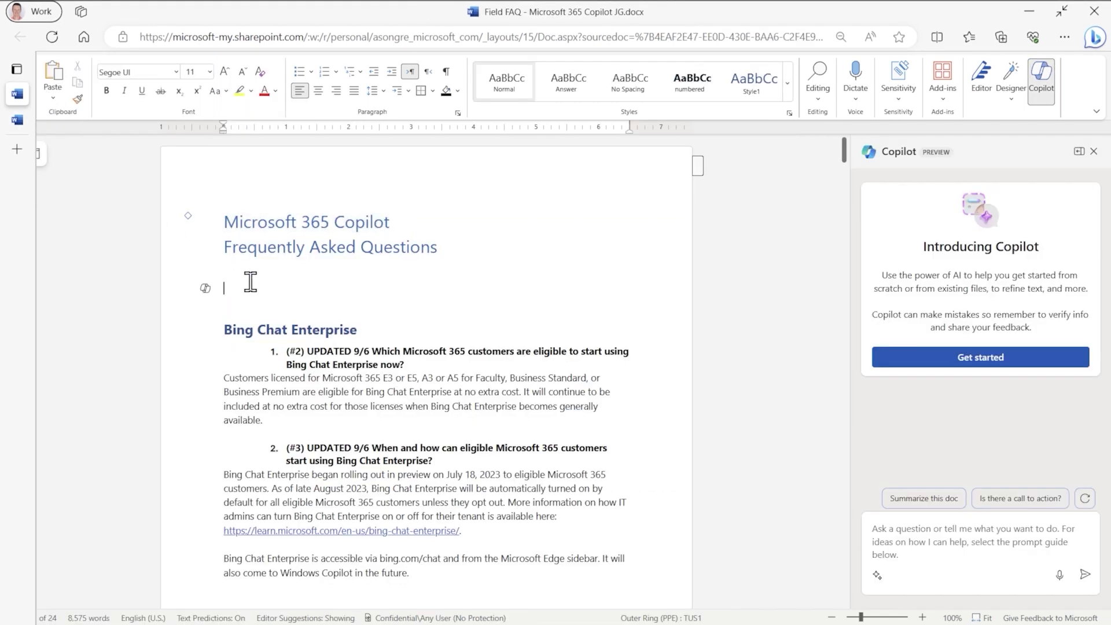
click(206, 288)
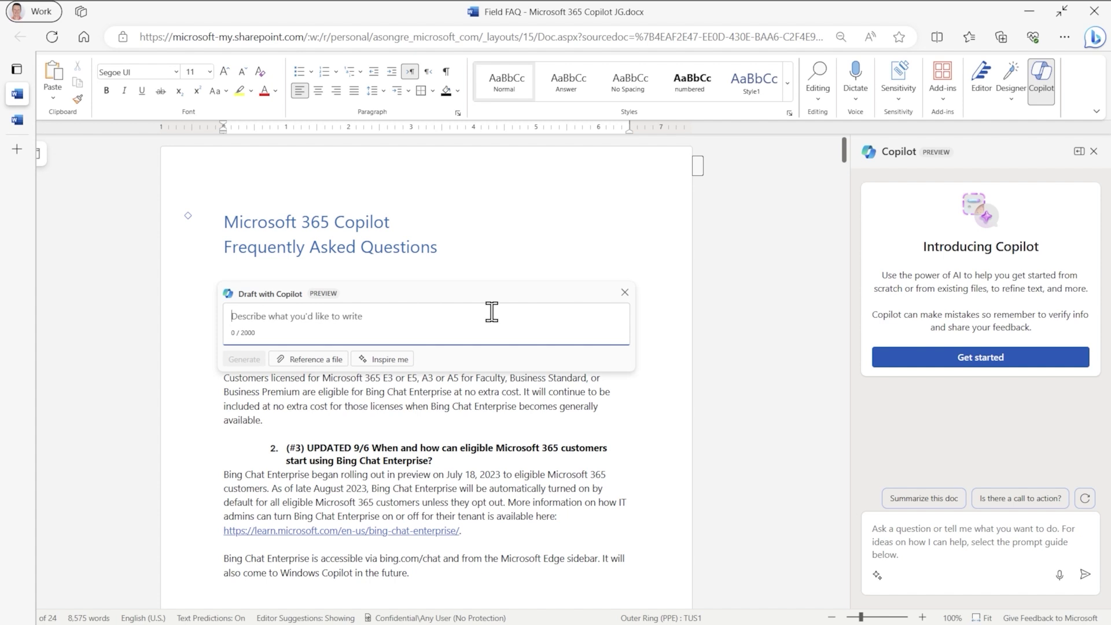
text(Create a short paragrap)
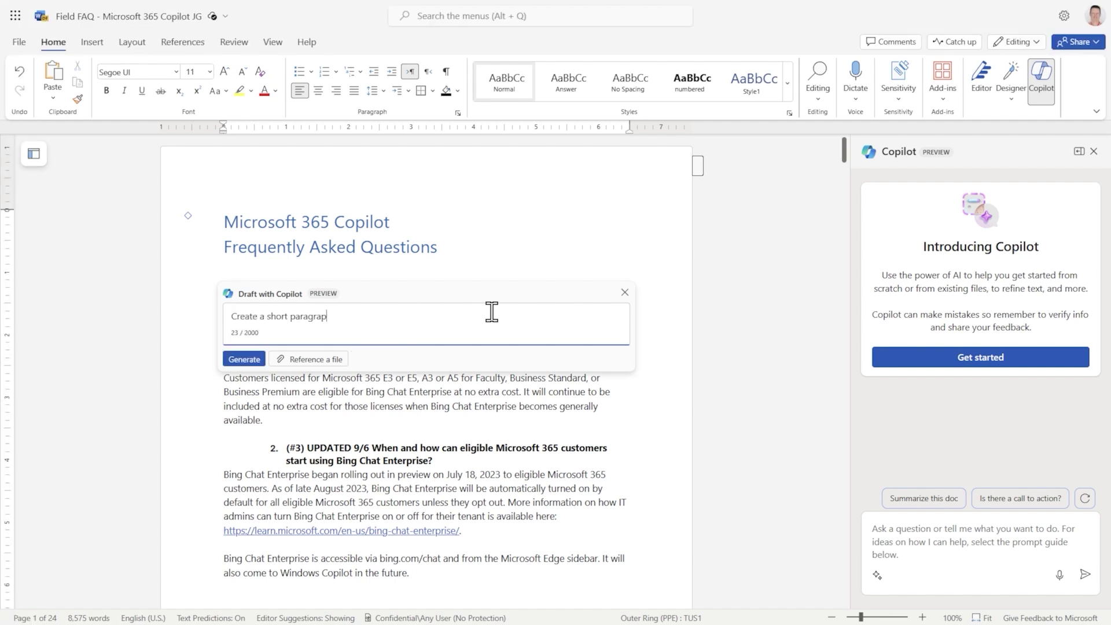
text(h explaining what this entire document is about)
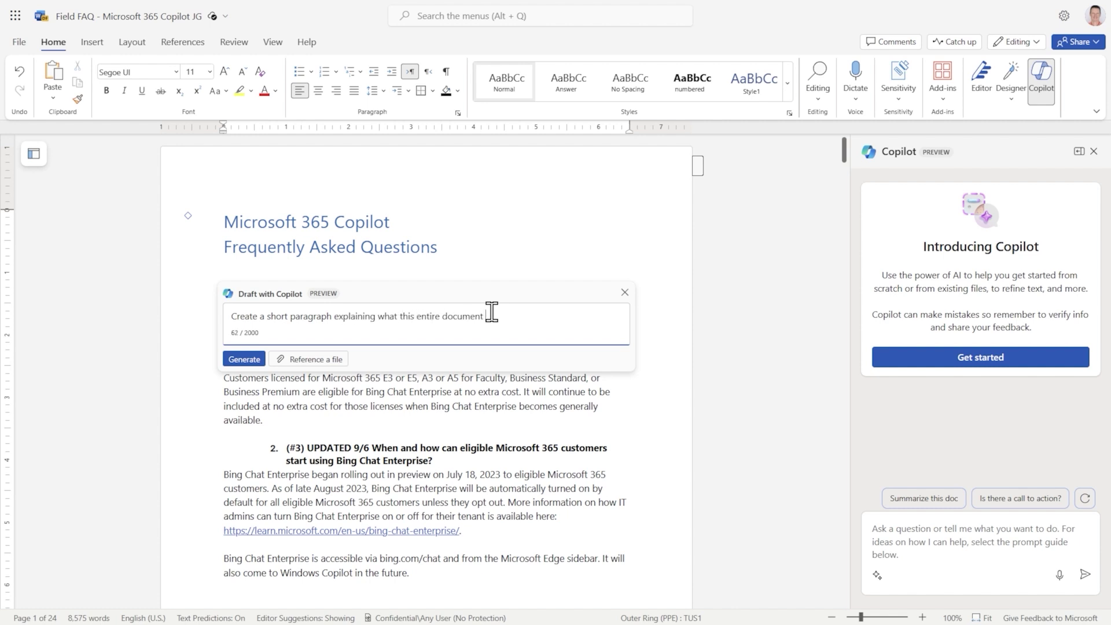
click(245, 359)
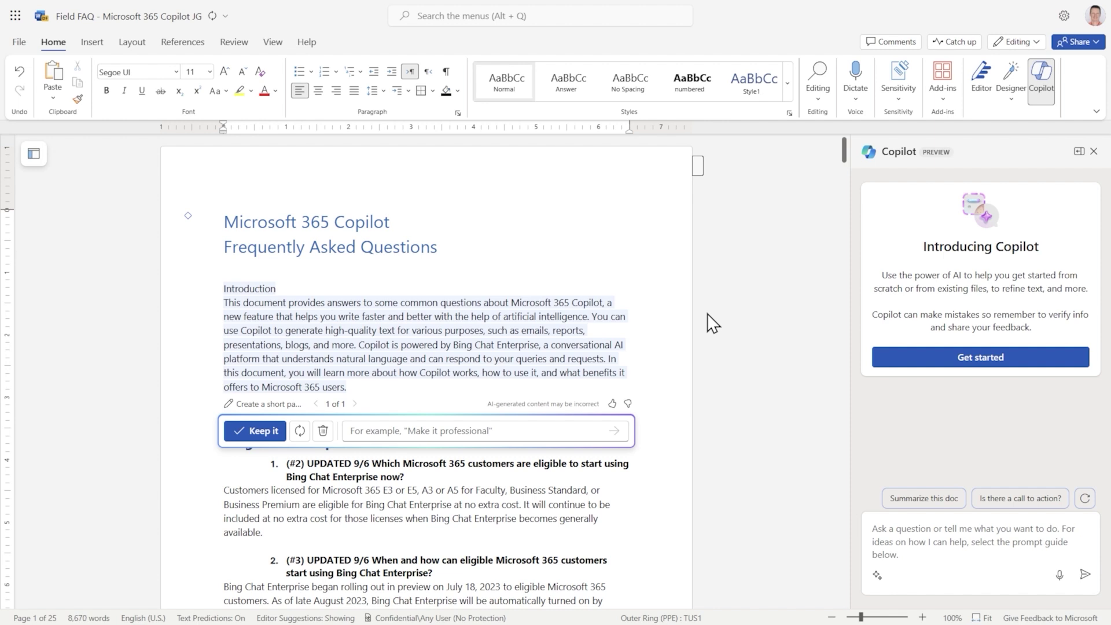
click(259, 430)
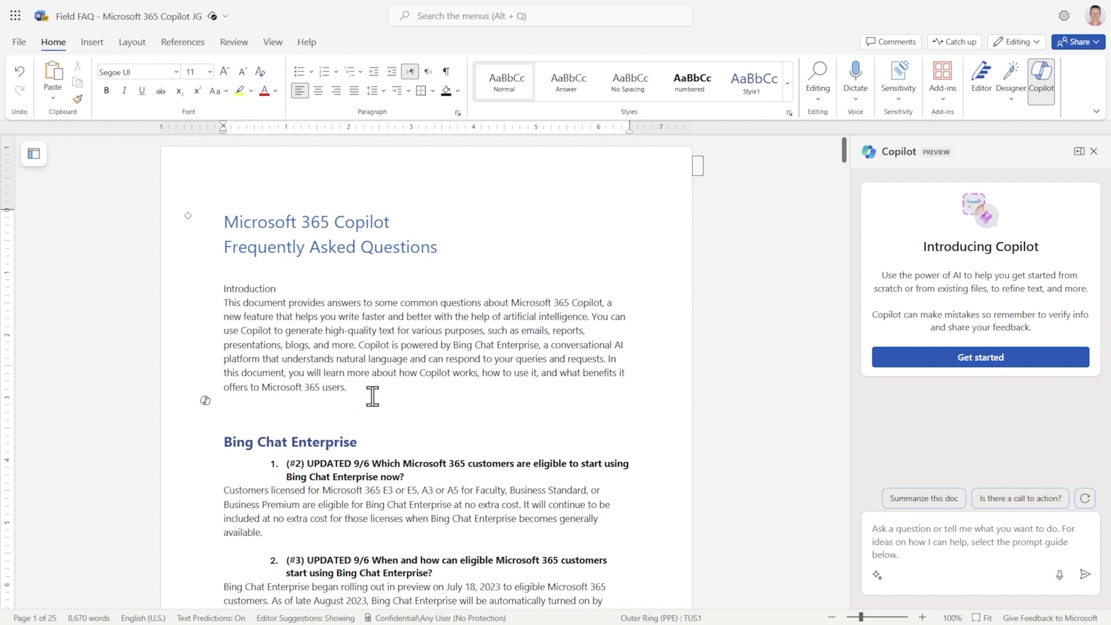
Swap the selected Introduction paragraph for Copilot's rewrite suggestion 3 of 3
drag(347, 386, 225, 307)
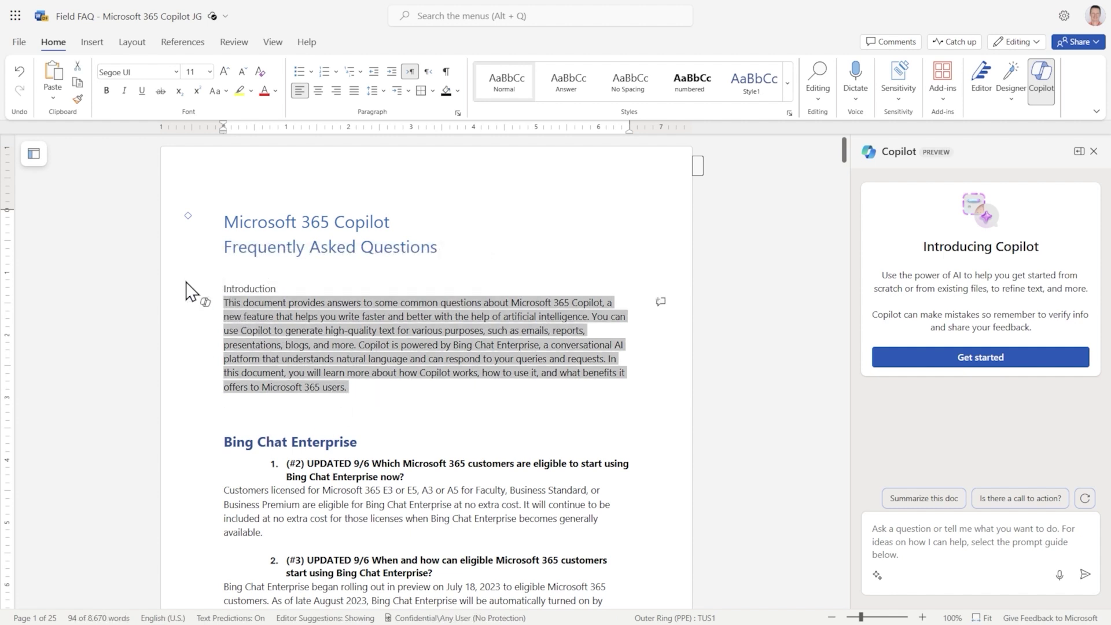
click(206, 302)
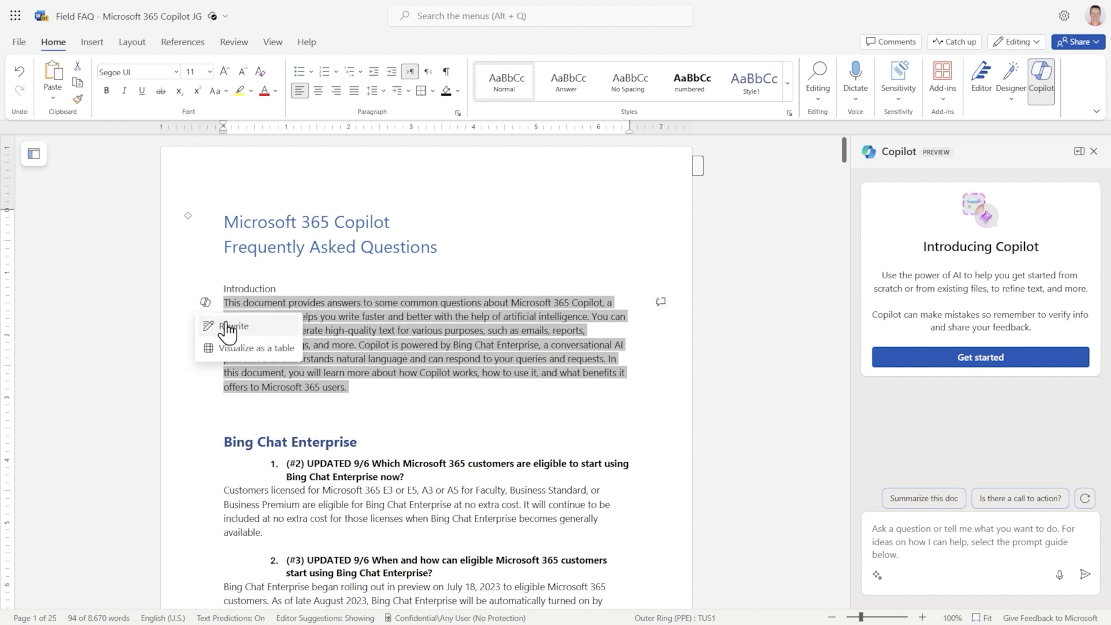
click(228, 322)
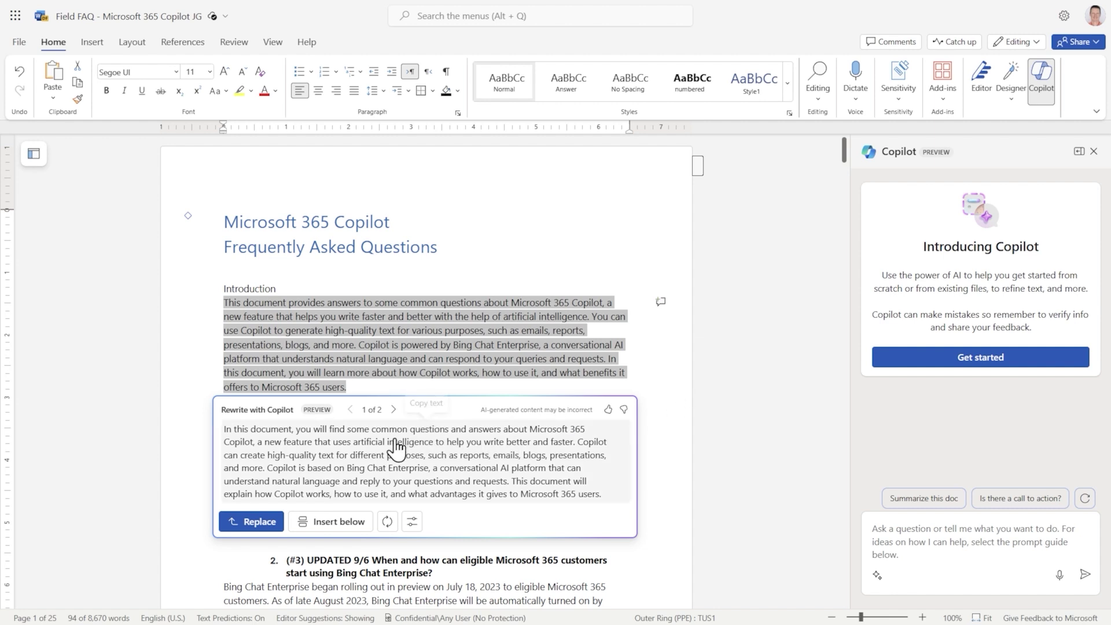
click(394, 410)
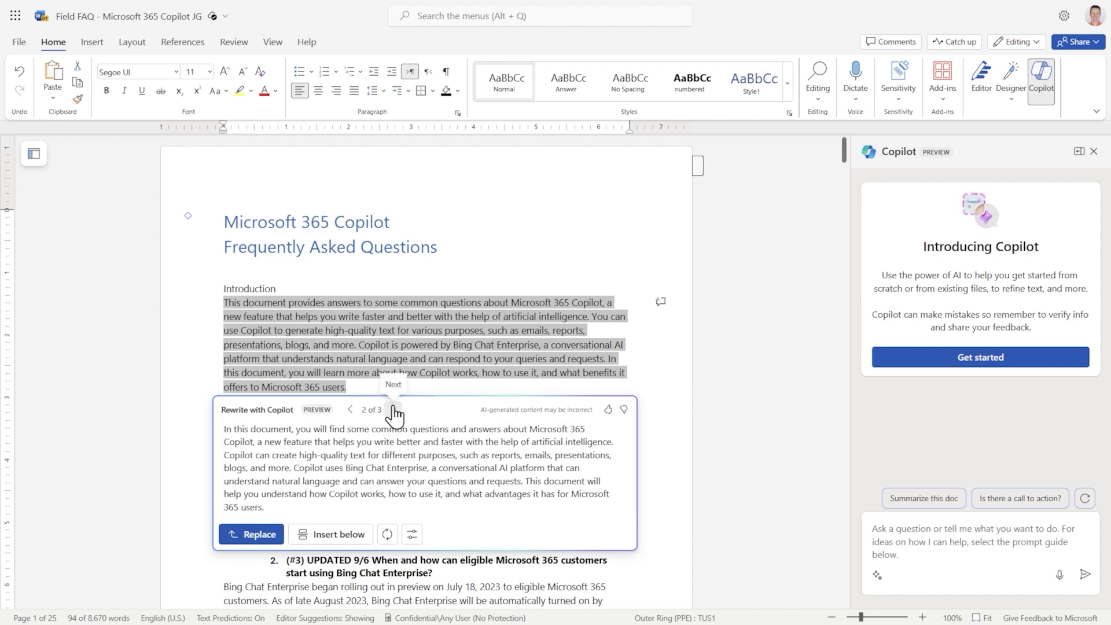
click(394, 410)
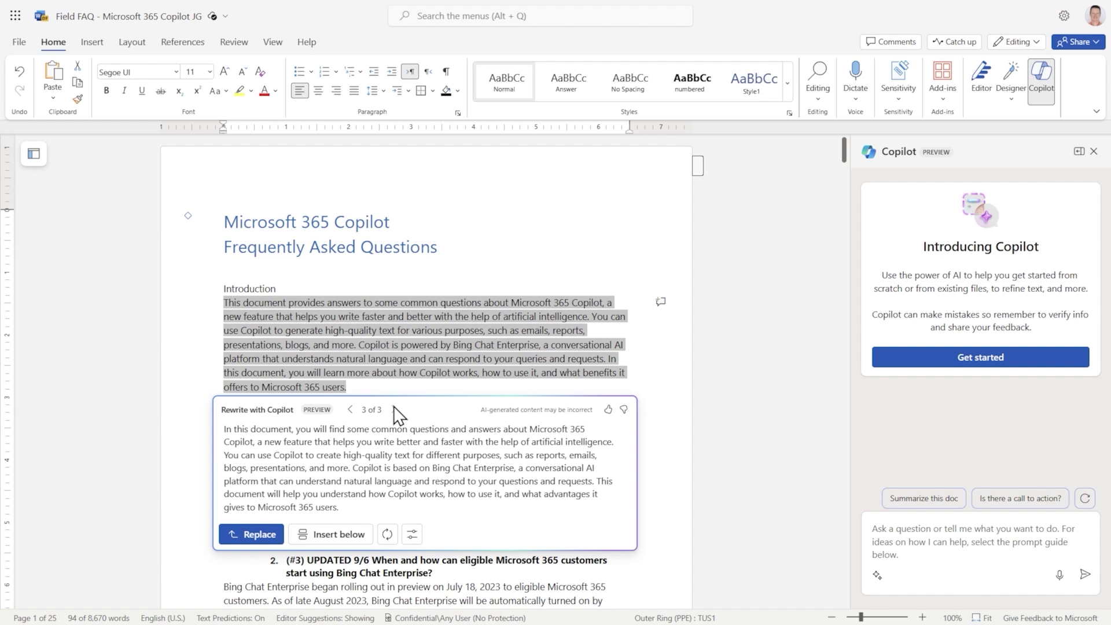
click(255, 533)
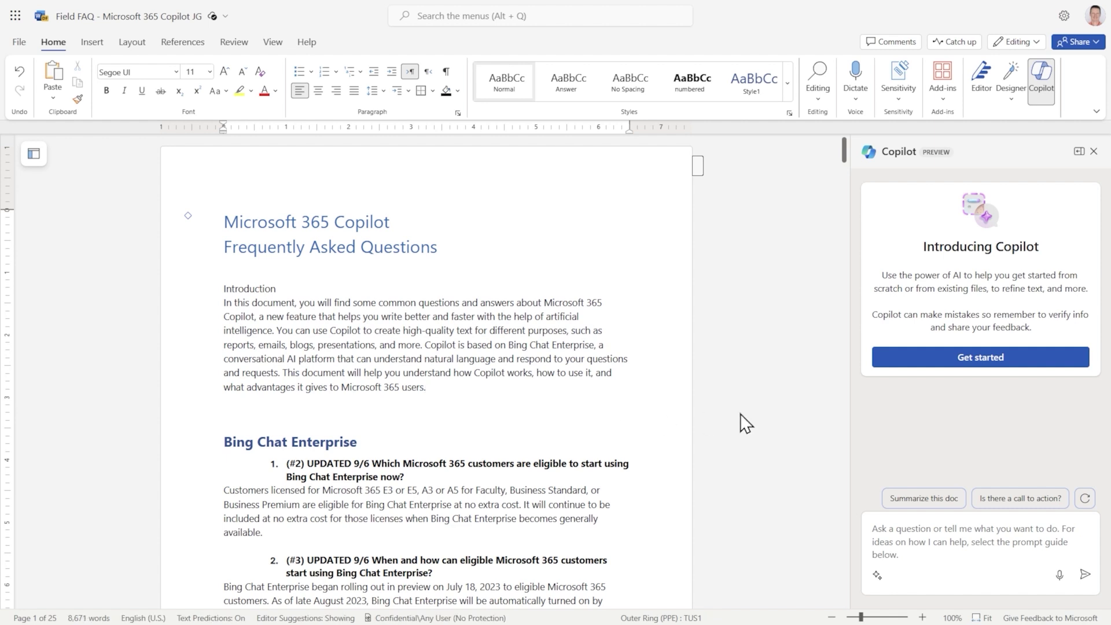
Get started with the Copilot chat pane and put the cursor in its prompt box
click(943, 532)
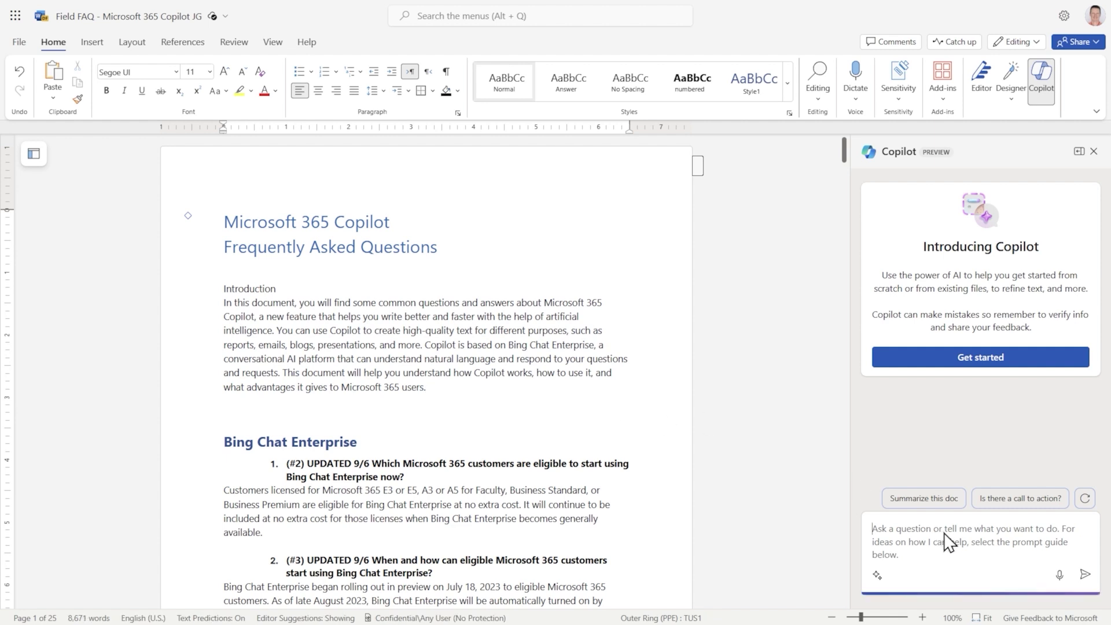
click(976, 360)
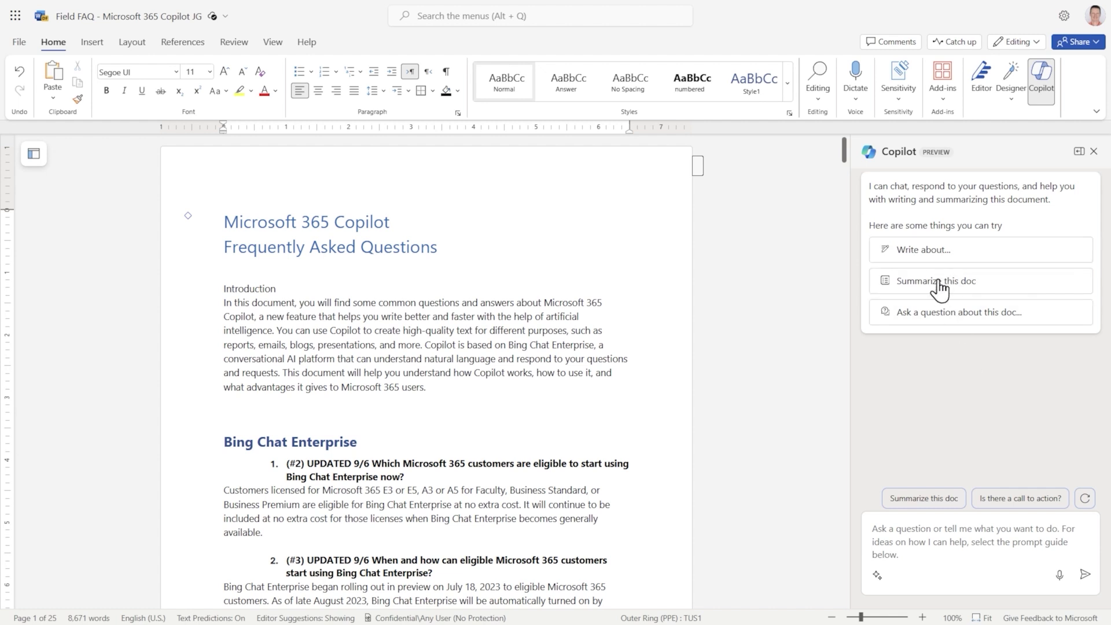
click(955, 538)
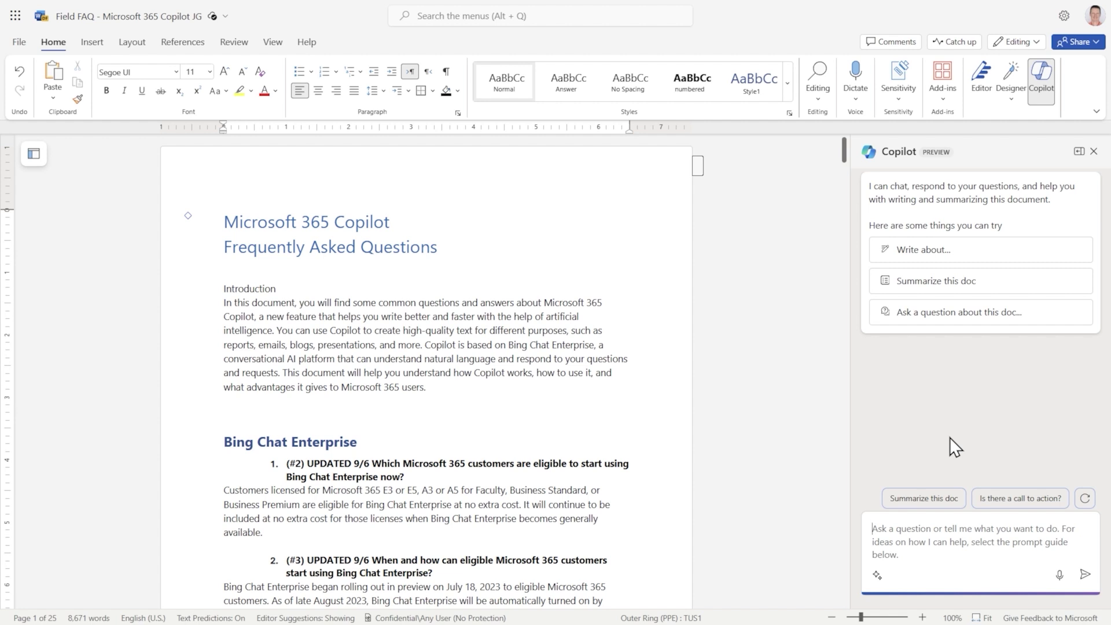
Ask Copilot 'Is my company data always secure, and does it ever leave my tenant?' and highlight the answer's first sentence
text(Is my company dat)
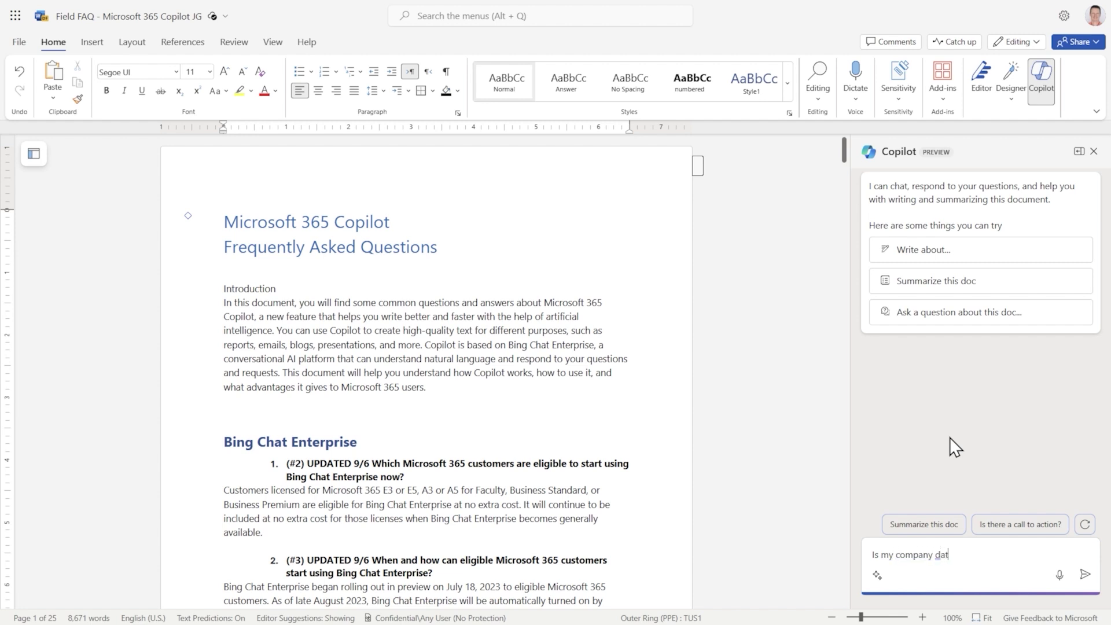
text(a always secure, and does it eve)
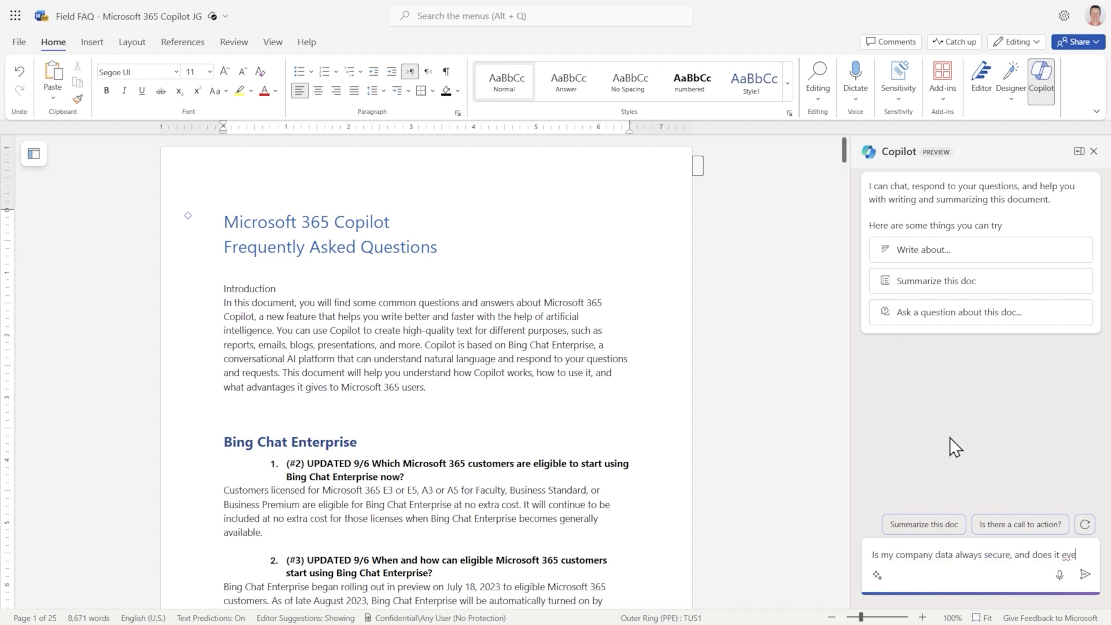
text(r leave my tenant?)
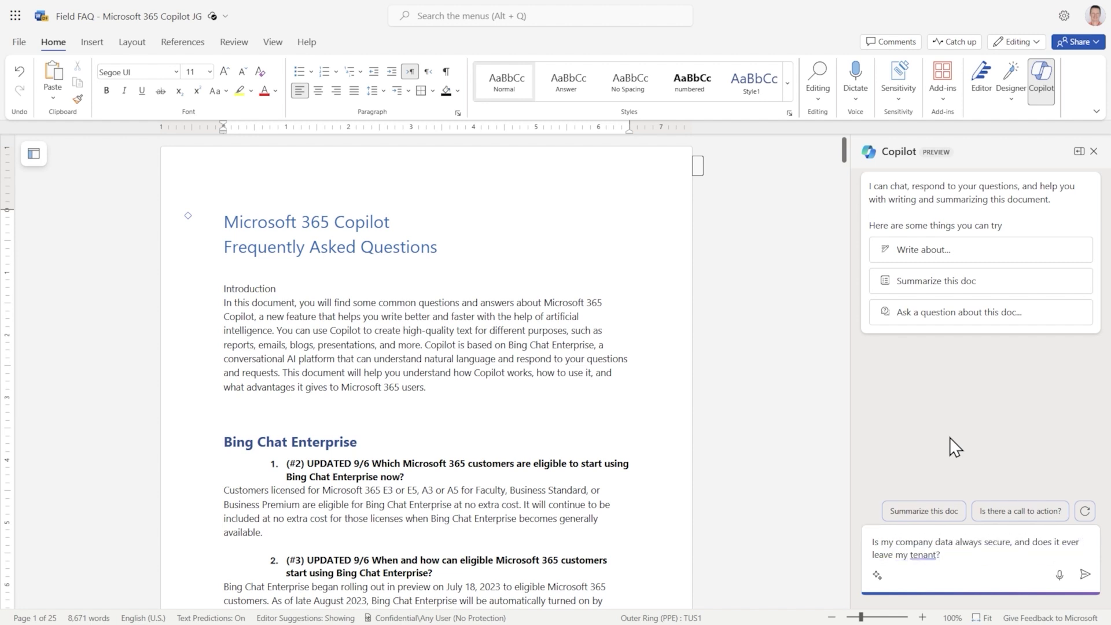
key(Return)
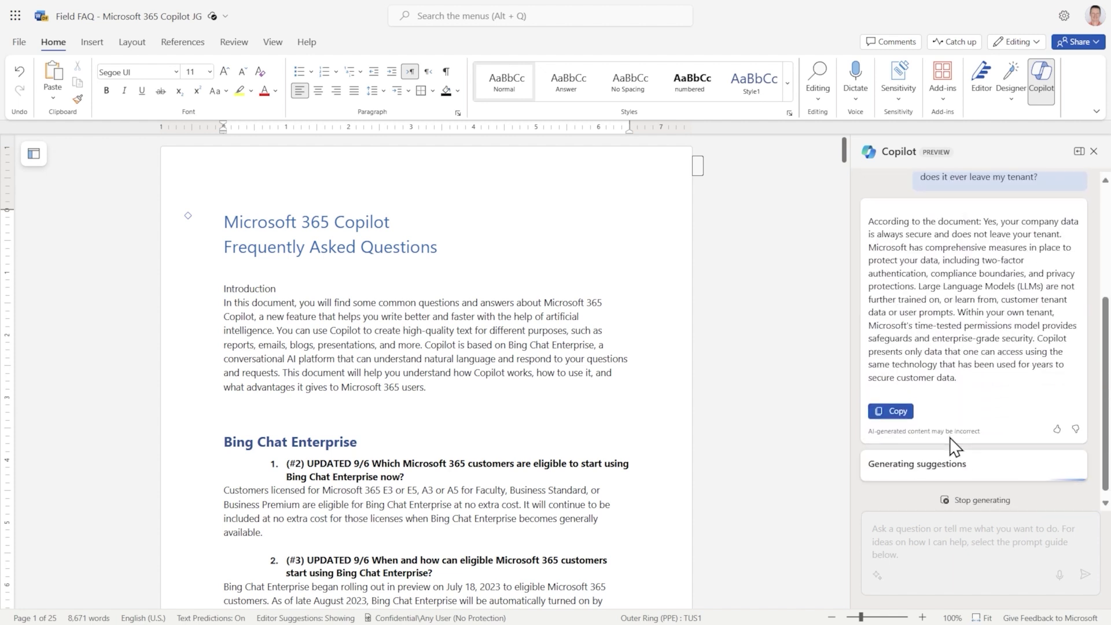
scroll(962, 330, up, 1)
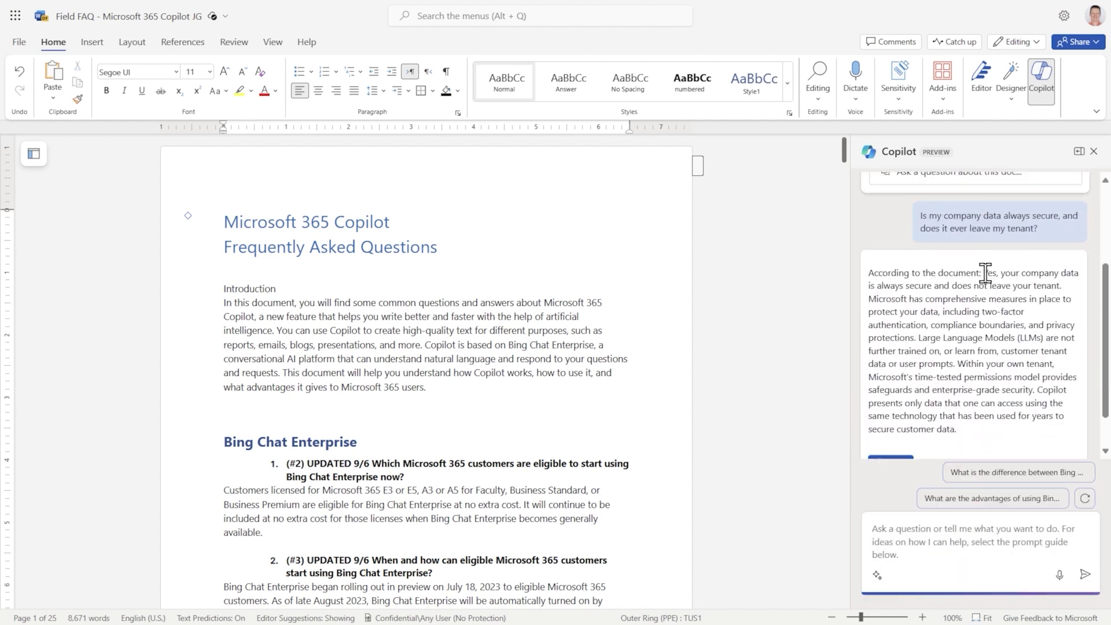
drag(983, 272, 1061, 285)
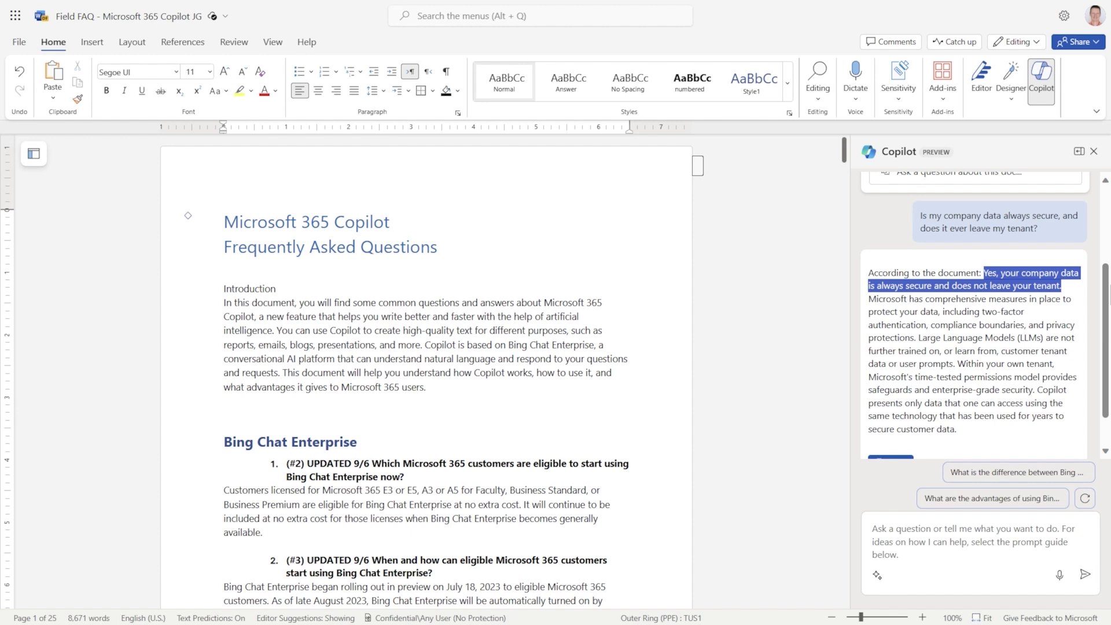
mouse_move(2, 74)
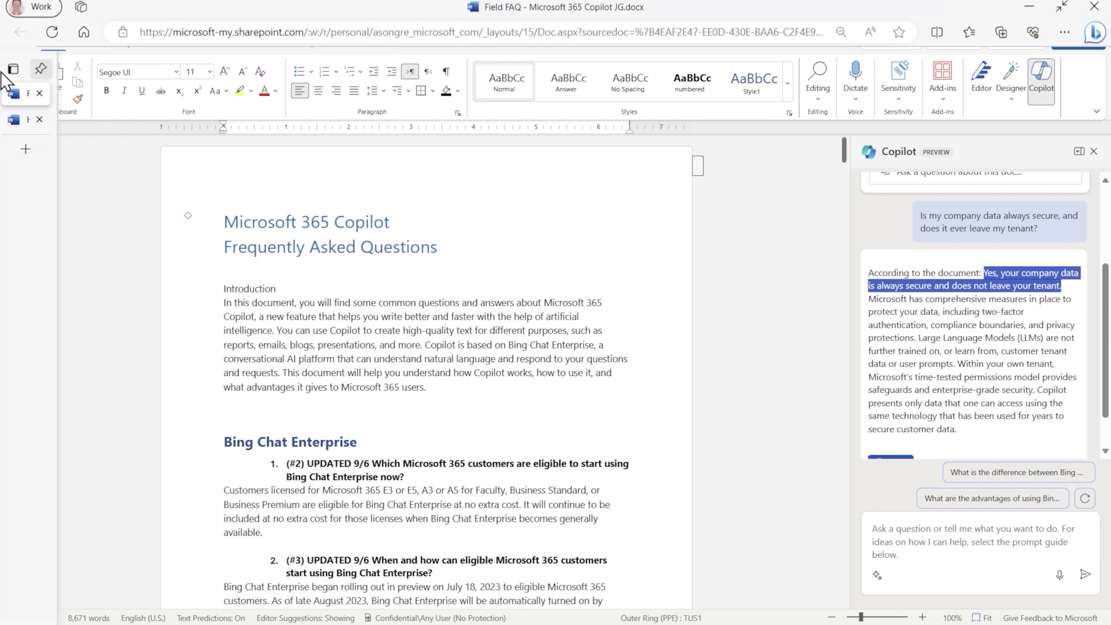
In the deployment guide, keep Copilot's 10-step draft and copy the document's share link
click(50, 121)
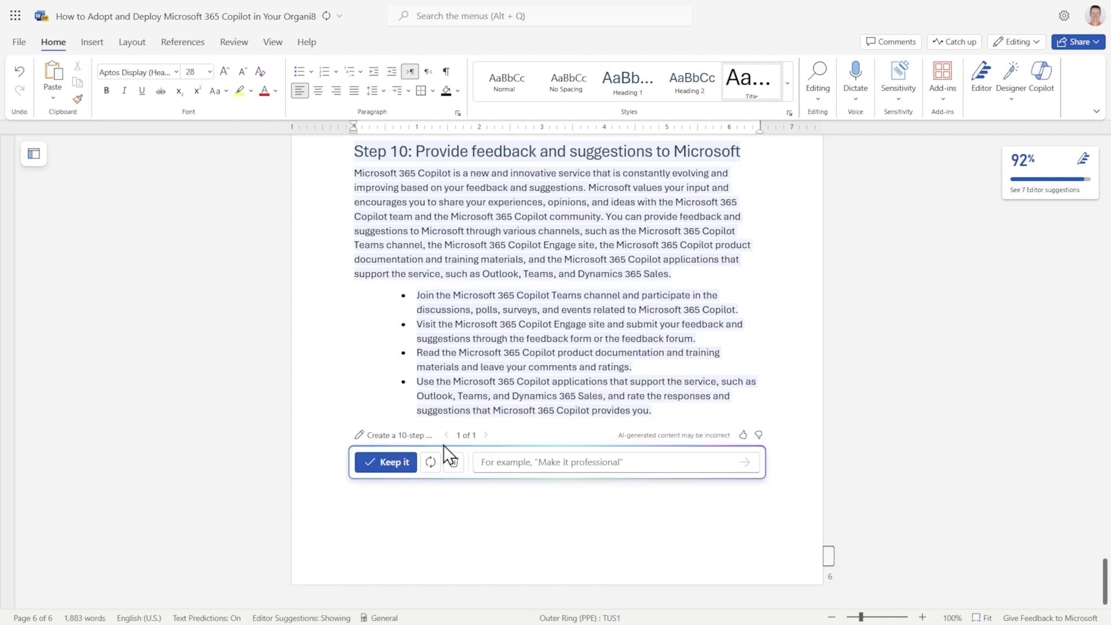
click(386, 471)
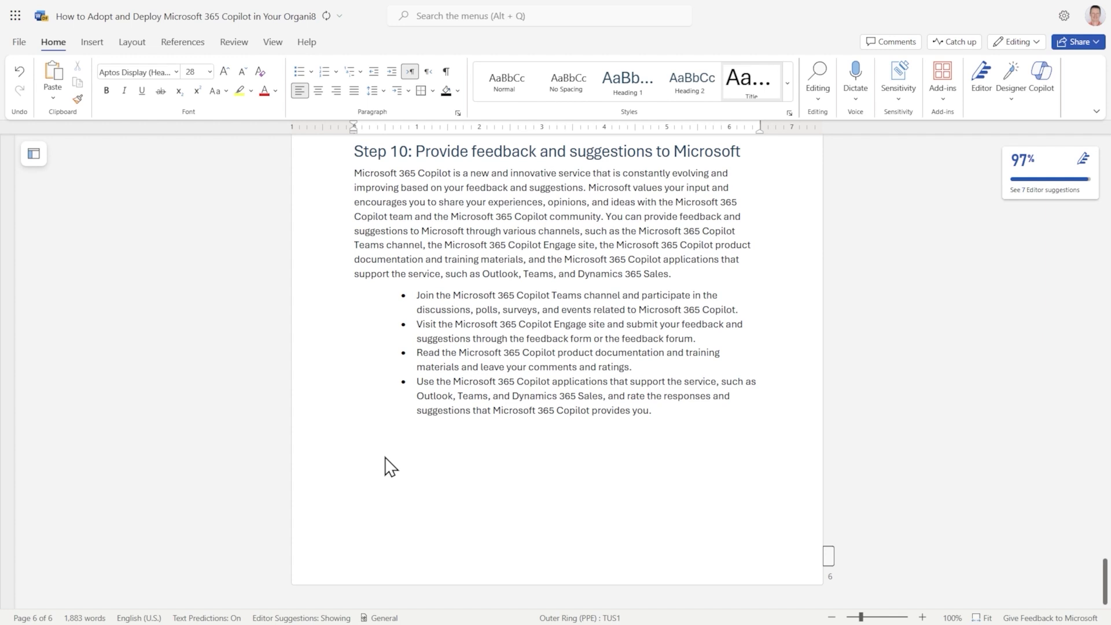
click(397, 422)
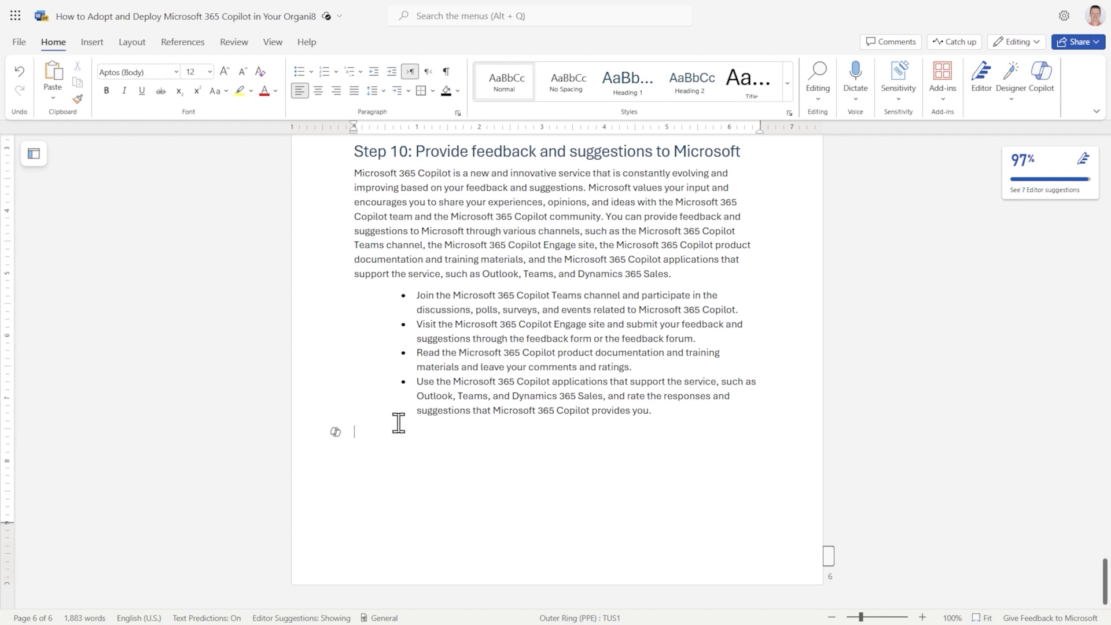
click(1093, 46)
click(1014, 84)
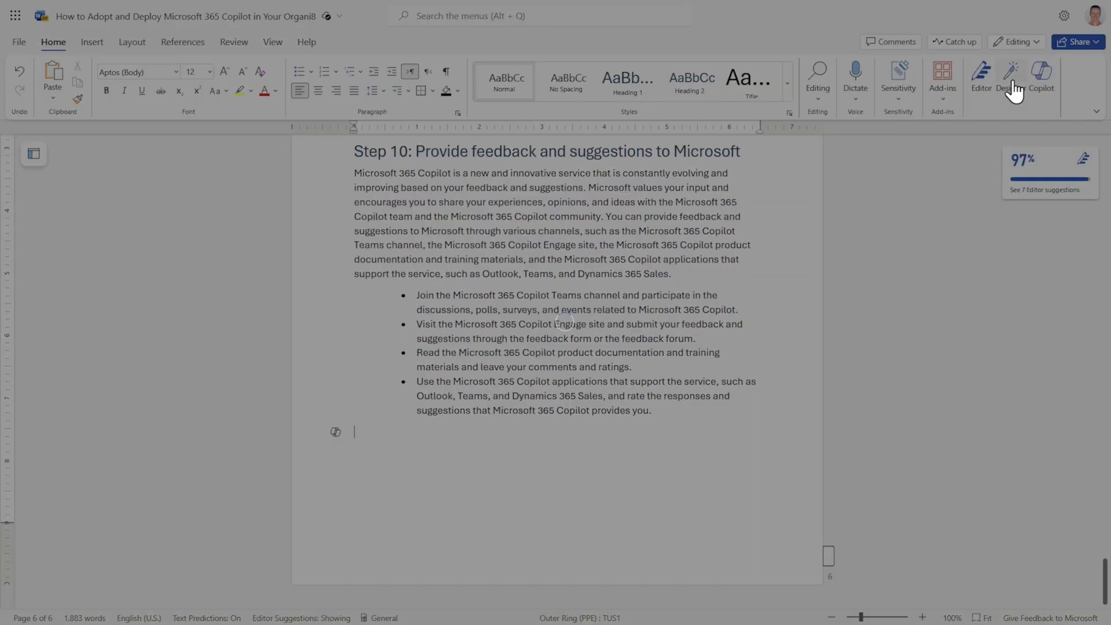